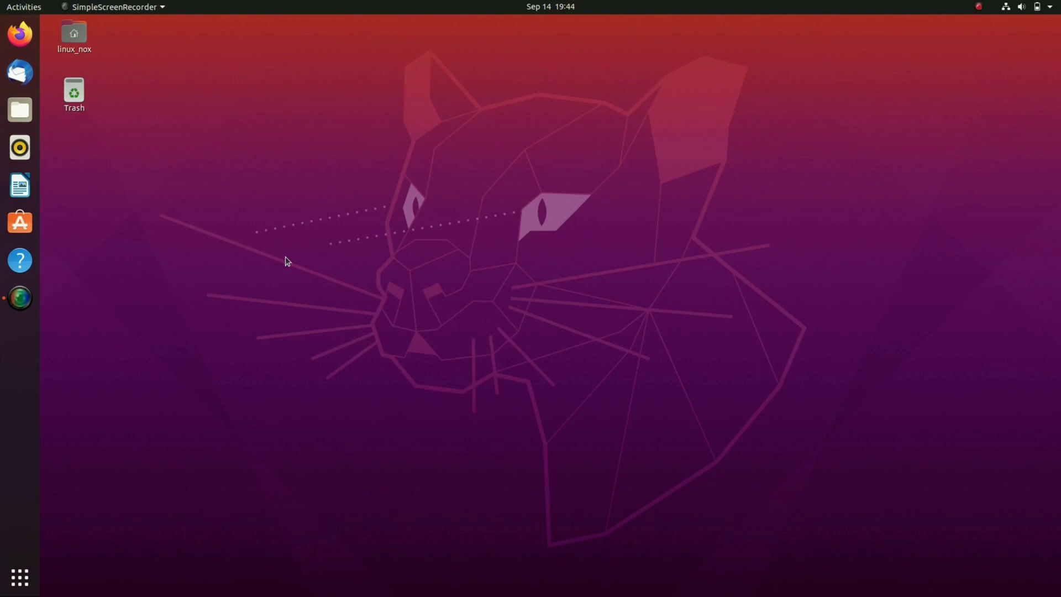
# Look over the desktop right-click menu and the application overview, then dismiss both
pyautogui.rightClick(270, 263)
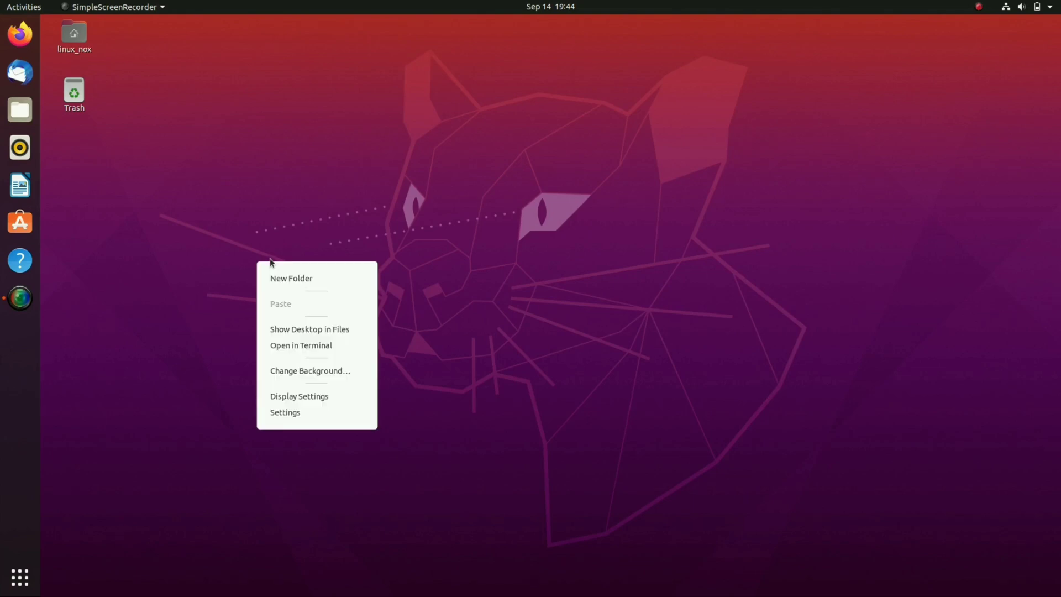
pyautogui.press('Escape')
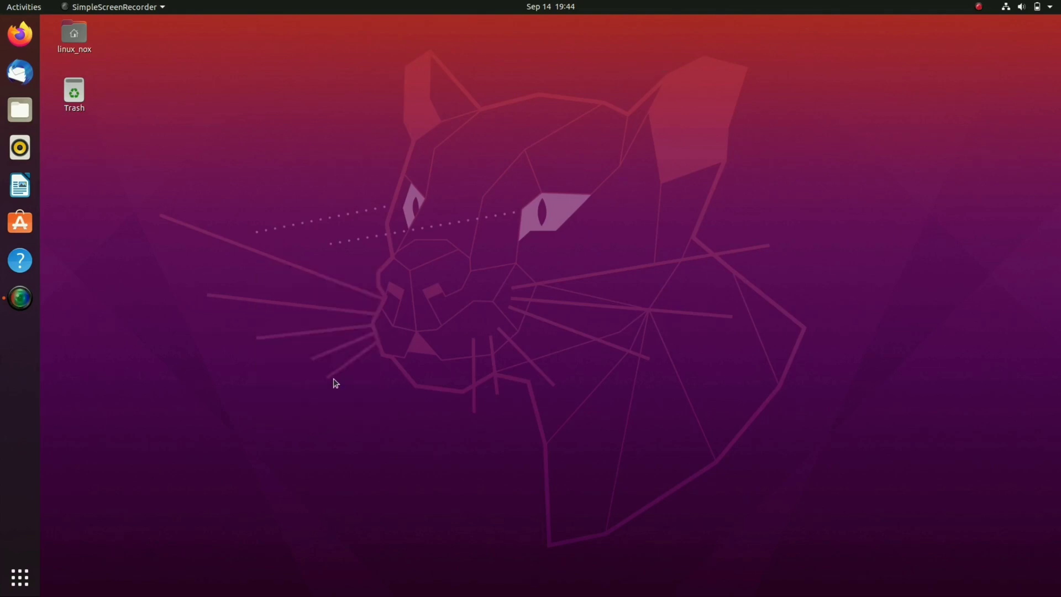
pyautogui.click(20, 577)
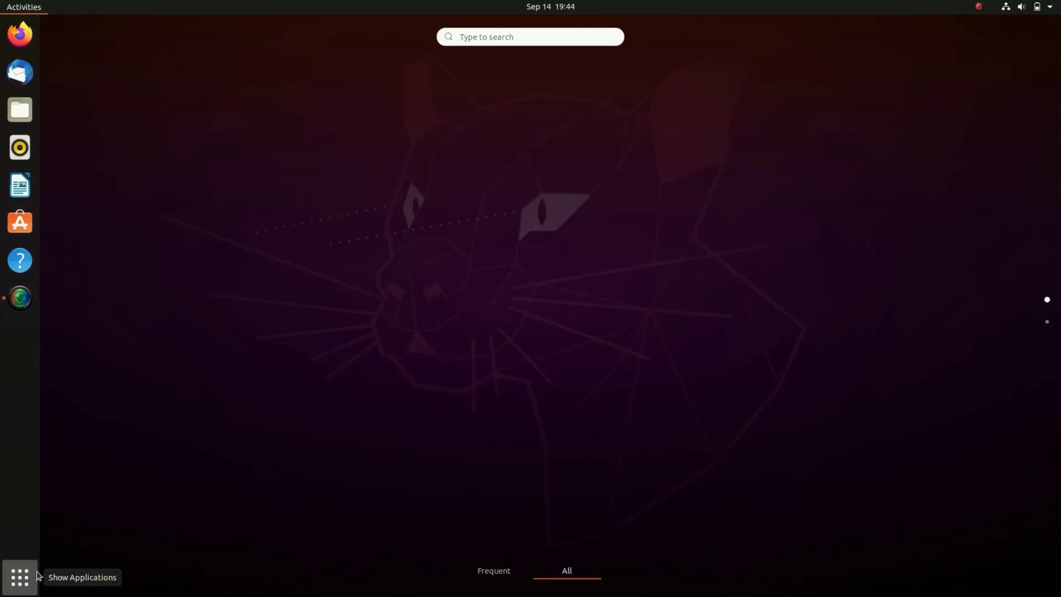
pyautogui.scroll(-1, 613, 439)
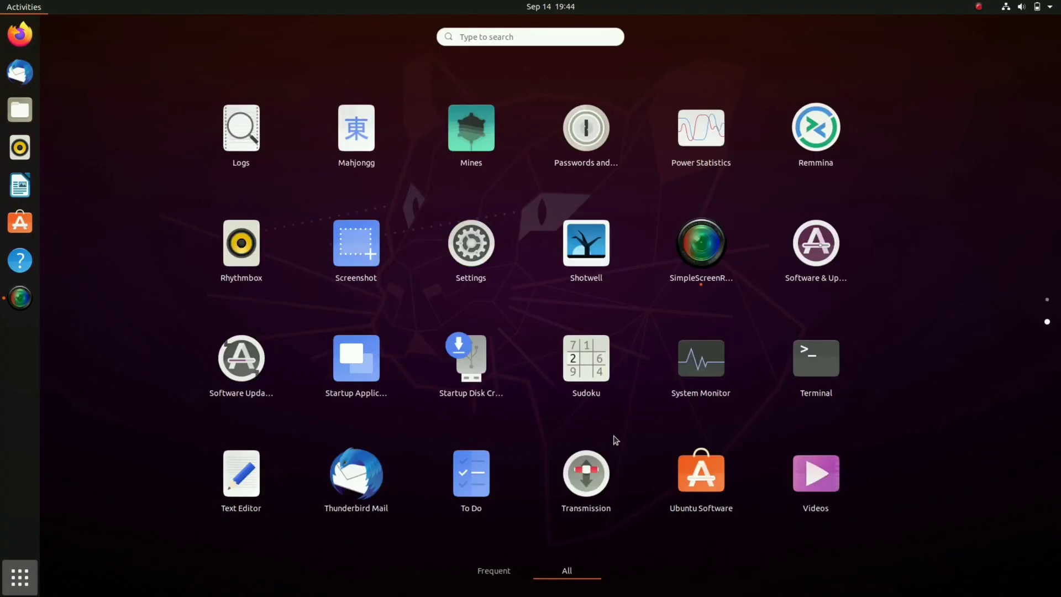
pyautogui.scroll(1, 613, 440)
pyautogui.scroll(-1, 614, 440)
pyautogui.scroll(1, 615, 439)
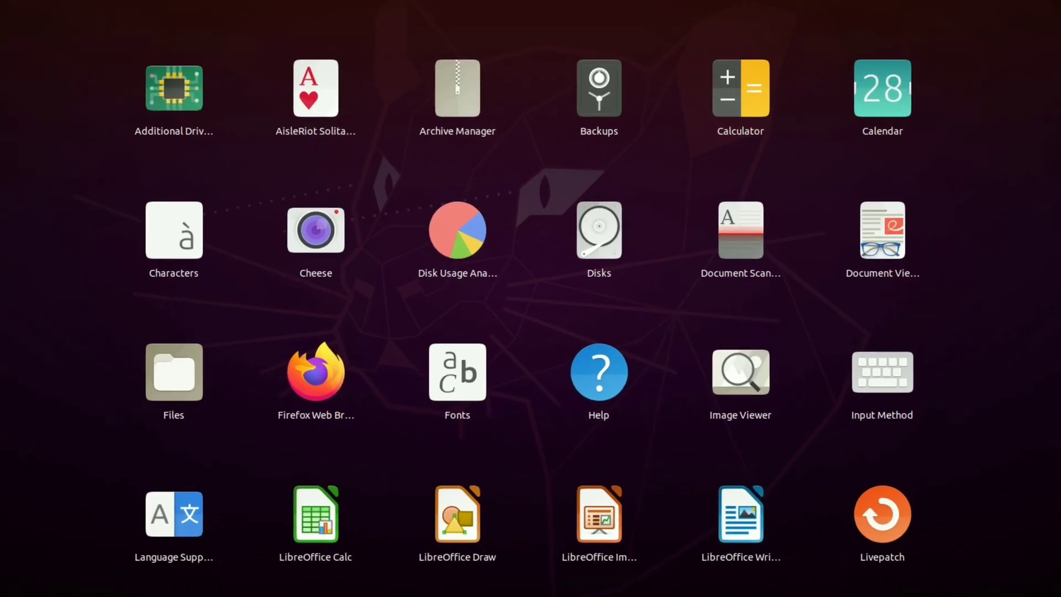
pyautogui.press('Escape')
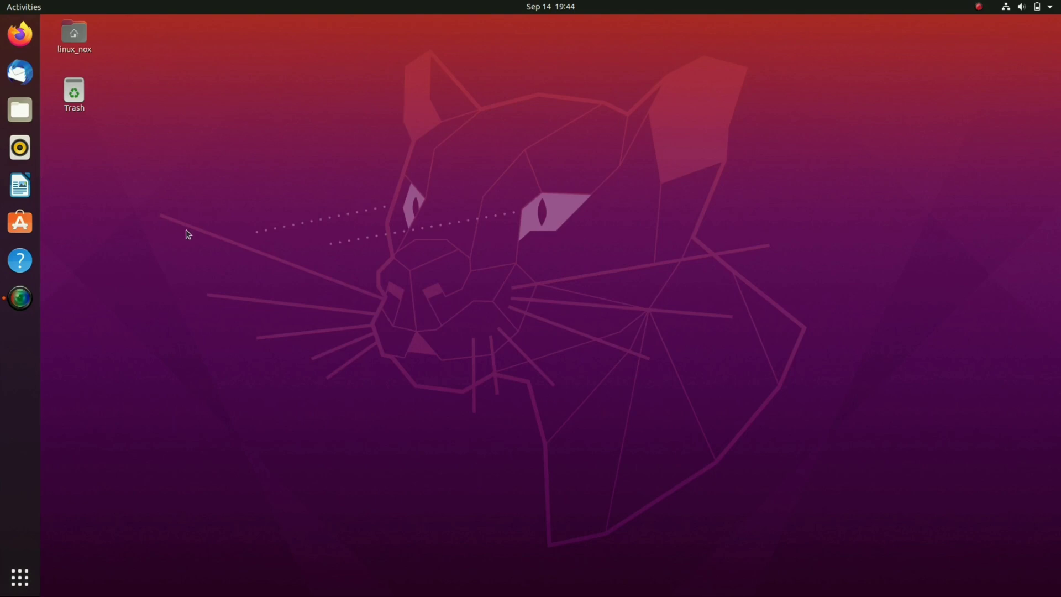
# Open a terminal and enter 'sudo add-apt-repository ppa:openarun/dde-dev', correcting typos
pyautogui.hotkey('ctrl', 'alt', 't')
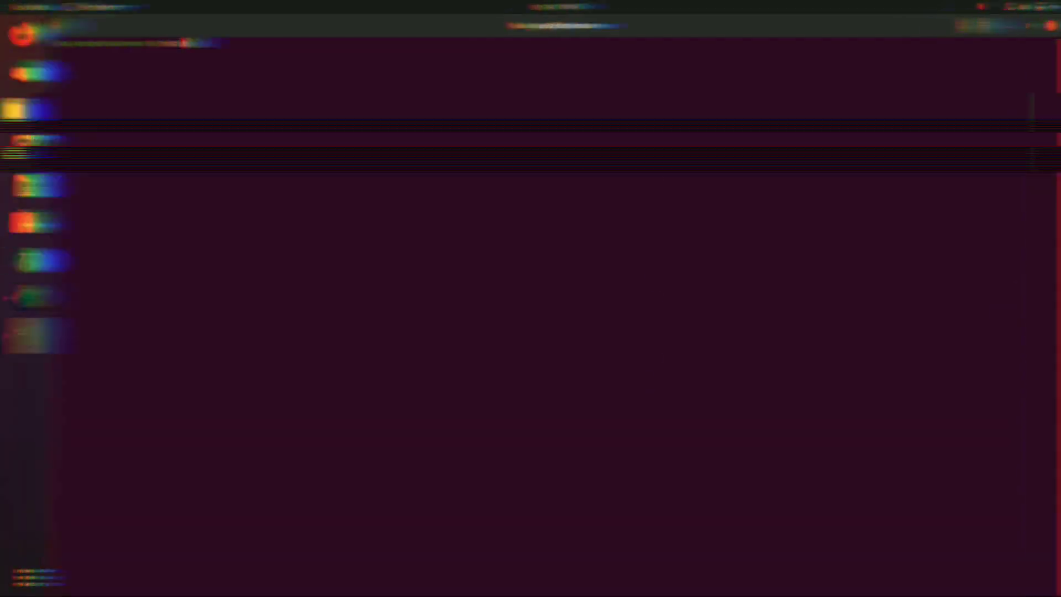
pyautogui.write('sudo ap')
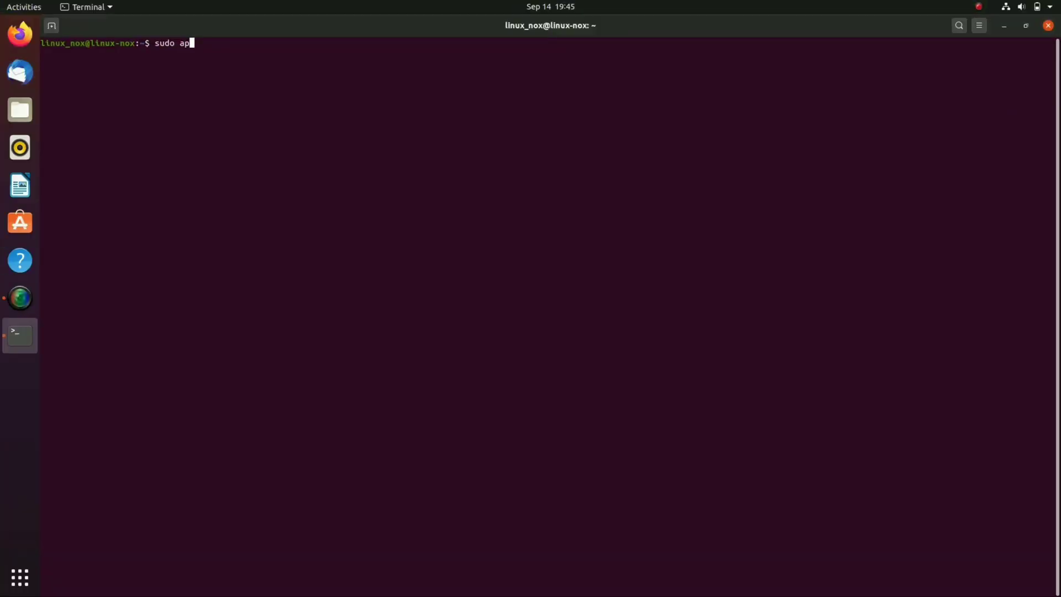
pyautogui.write('t')
pyautogui.press('BackSpace')
pyautogui.press('BackSpace')
pyautogui.press('BackSpace')
pyautogui.press('BackSpace')
pyautogui.write('ad')
pyautogui.press('BackSpace')
pyautogui.press('BackSpace')
pyautogui.write('a')
pyautogui.write('dd-apt')
pyautogui.write('-')
pyautogui.write('repositori')
pyautogui.press('BackSpace')
pyautogui.write('y')
pyautogui.write(' ppa')
pyautogui.write(':c')
pyautogui.write('pen')
pyautogui.write('arum')
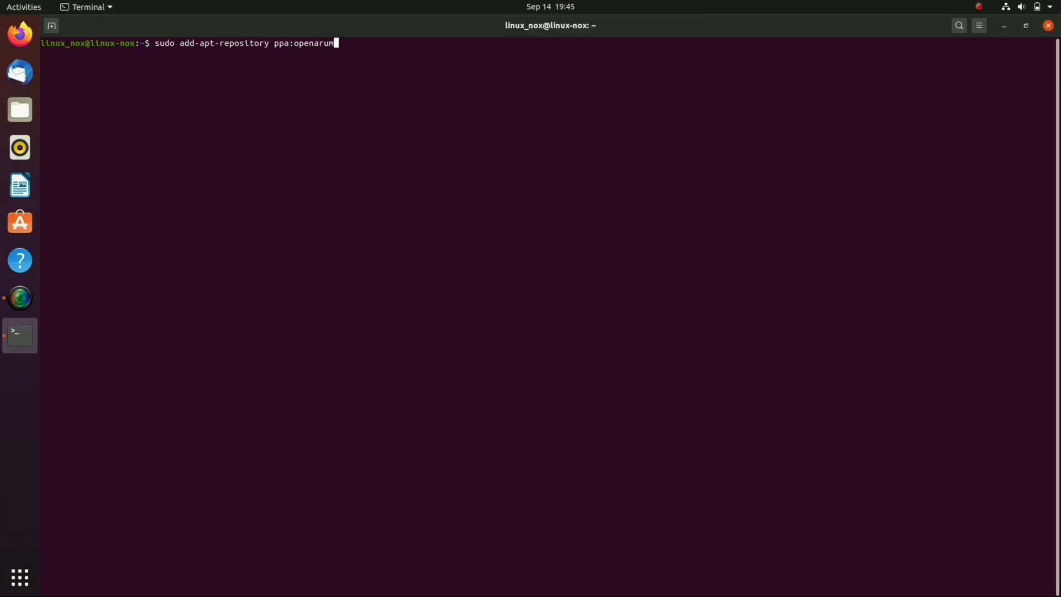
pyautogui.write('/')
pyautogui.press('BackSpace')
pyautogui.write('n/dde')
pyautogui.write('-dev')
# Add the openarun/dde-dev PPA with password and confirmation, then run sudo apt-get update
pyautogui.press('Return')
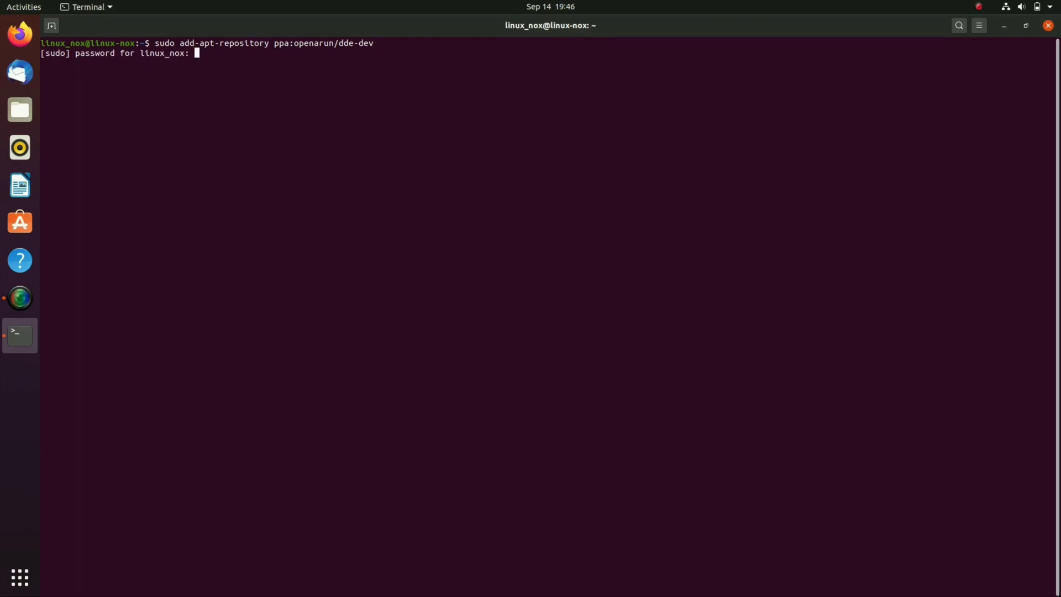
pyautogui.press('Return')
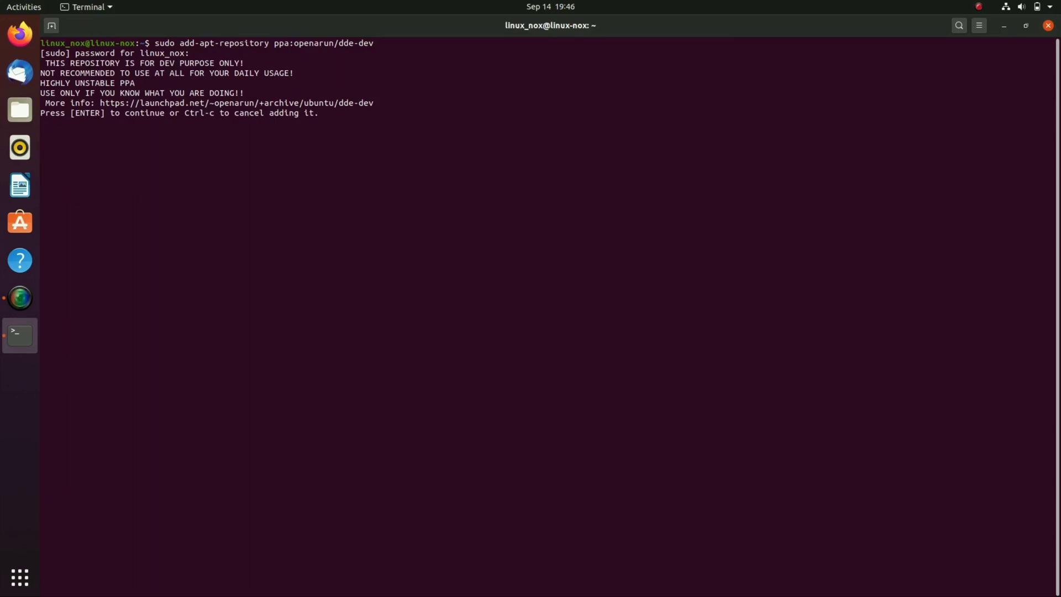
pyautogui.press('Return')
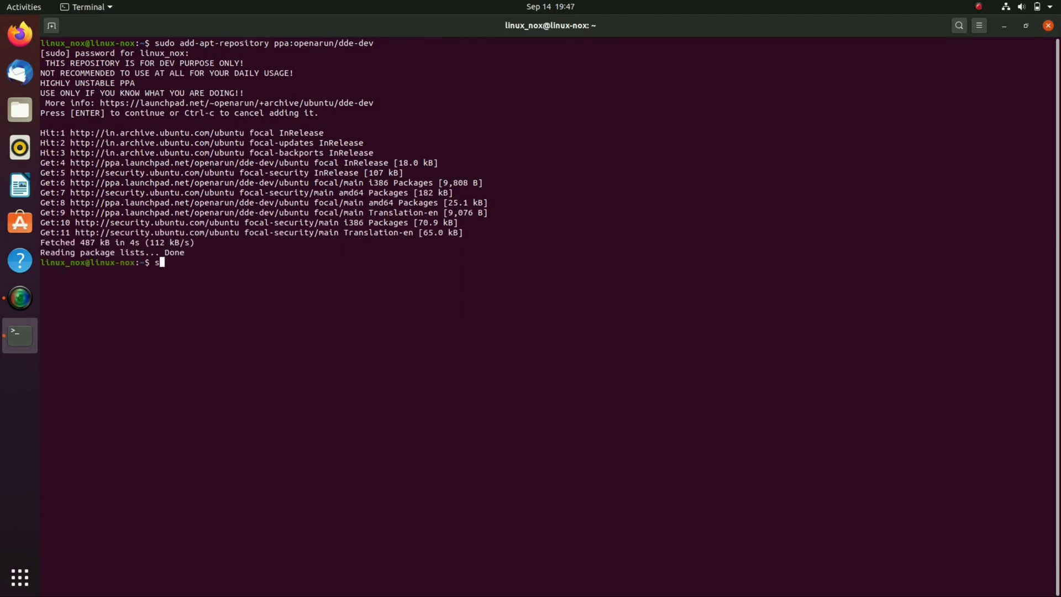
pyautogui.write('sudo apt-get ')
pyautogui.write('update')
pyautogui.press('Return')
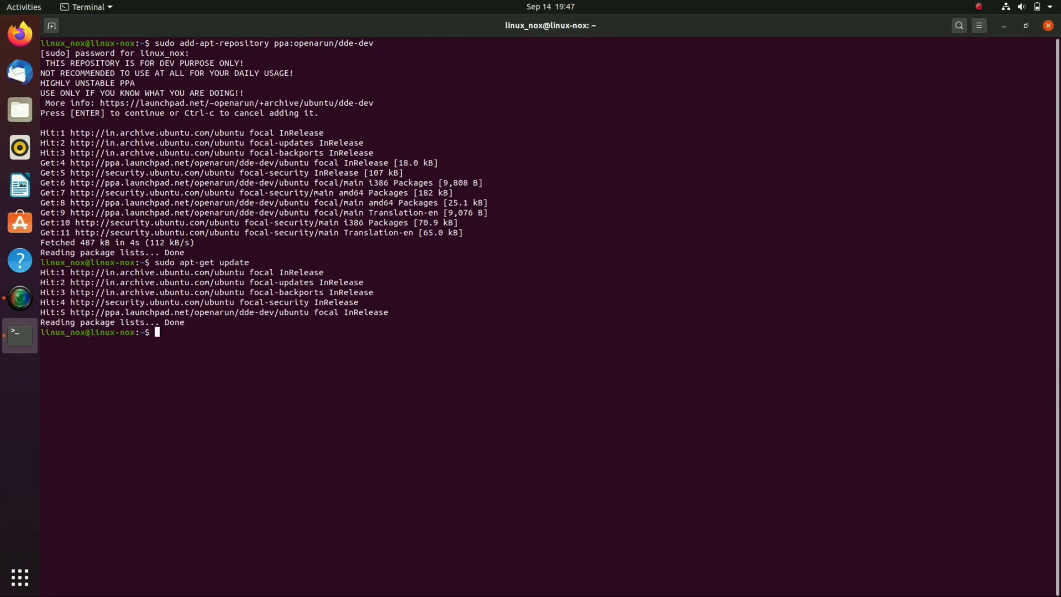
pyautogui.write('sudo ')
pyautogui.write('apt-get ')
pyautogui.write('install ')
pyautogui.write('ubuntu')
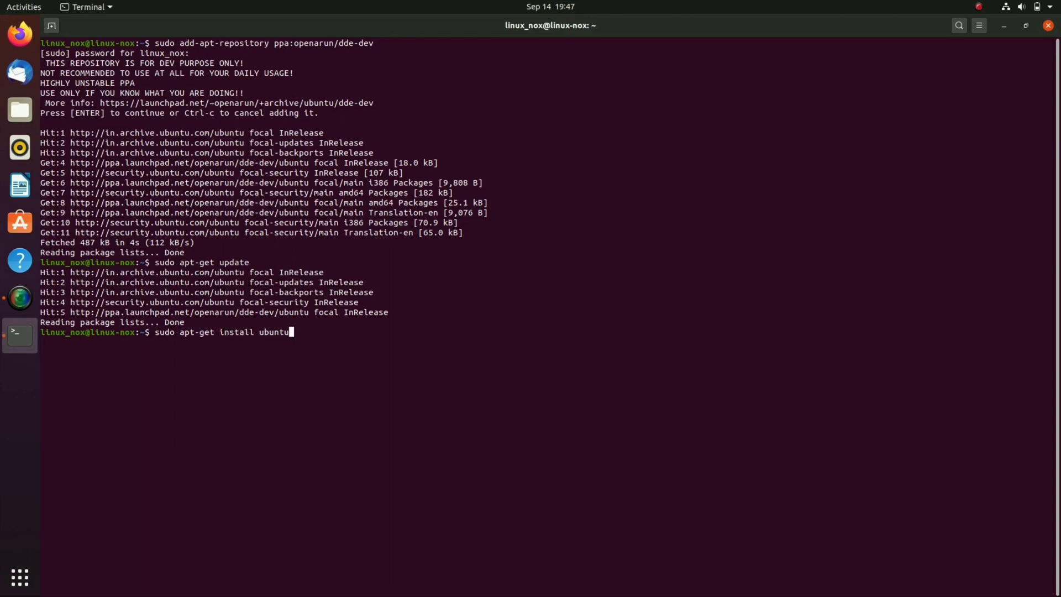
pyautogui.write('dde')
pyautogui.write('-')
pyautogui.write('*')
# Run 'sudo apt-get install ubuntudde-*' to list the packages to be installed
pyautogui.press('Return')
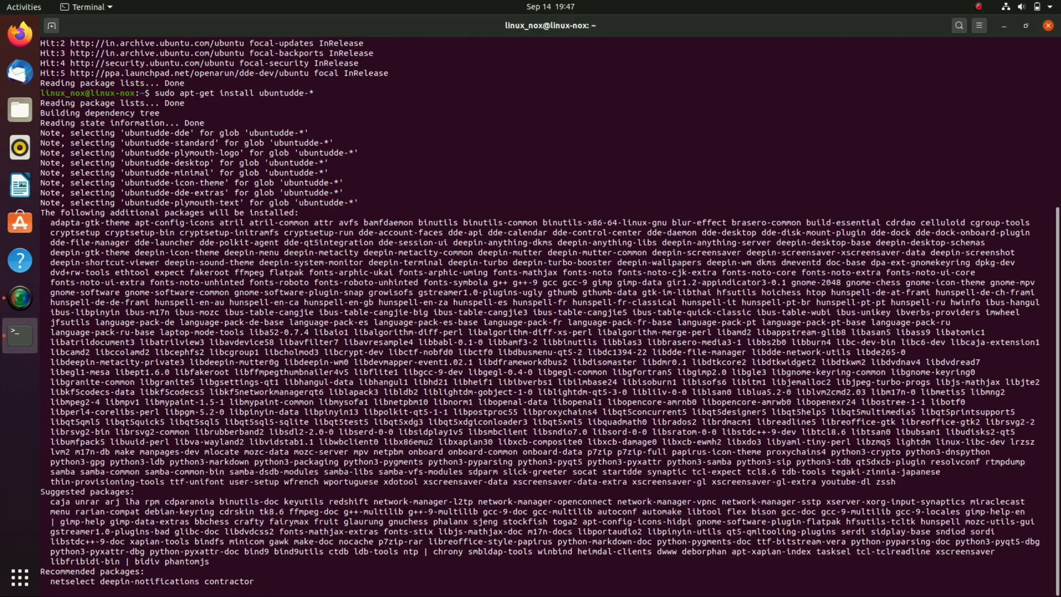
pyautogui.write('y')
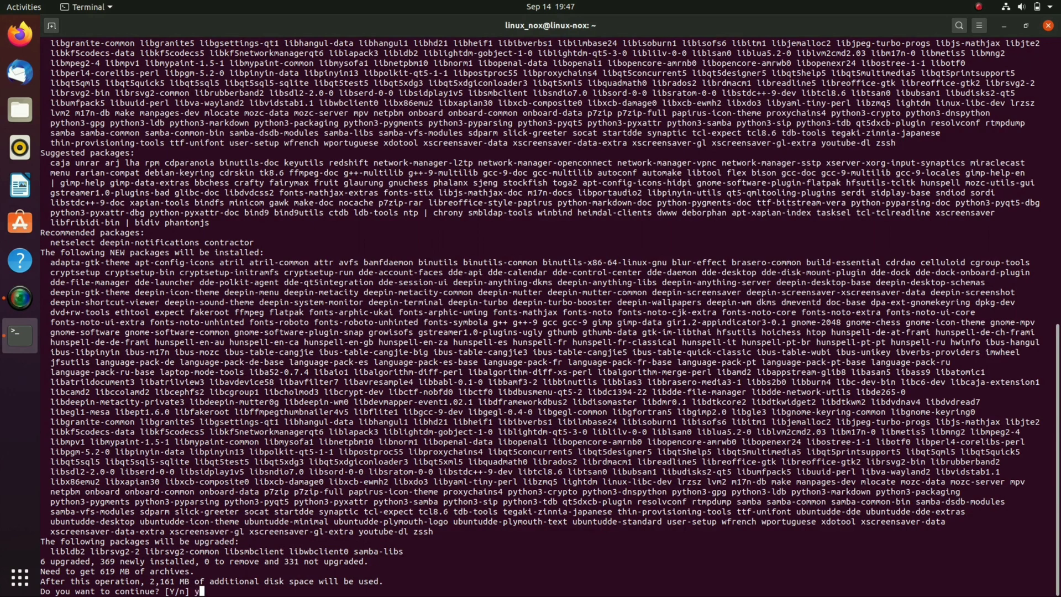
# Answer y at the [Y/n] prompt to confirm the UbuntuDDE package install
pyautogui.press('Return')
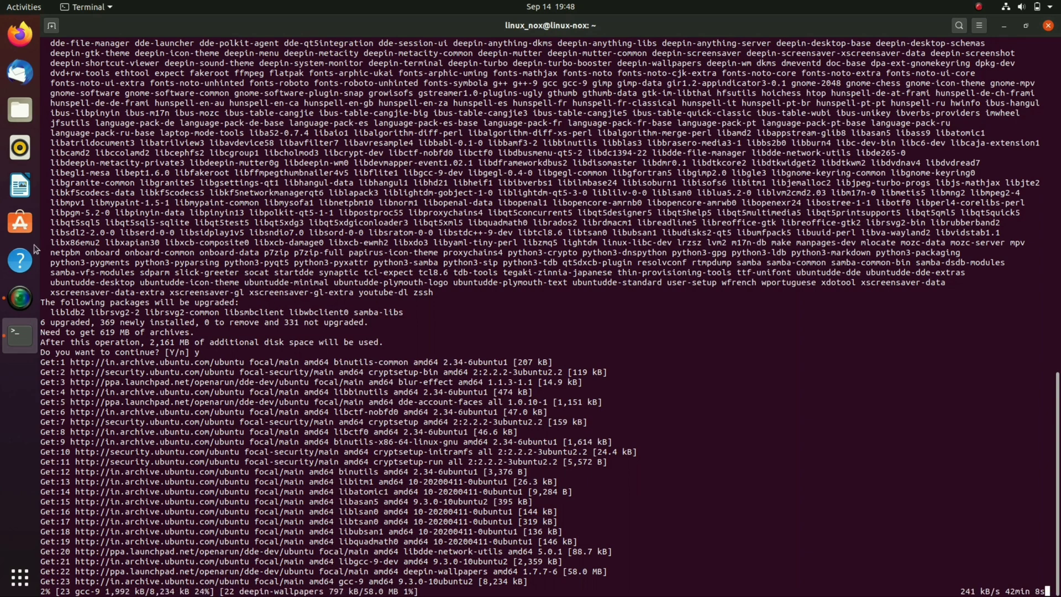
# Restart SimpleScreenRecorder recording with Ctrl+R and minimize the recorder window
pyautogui.click(31, 296)
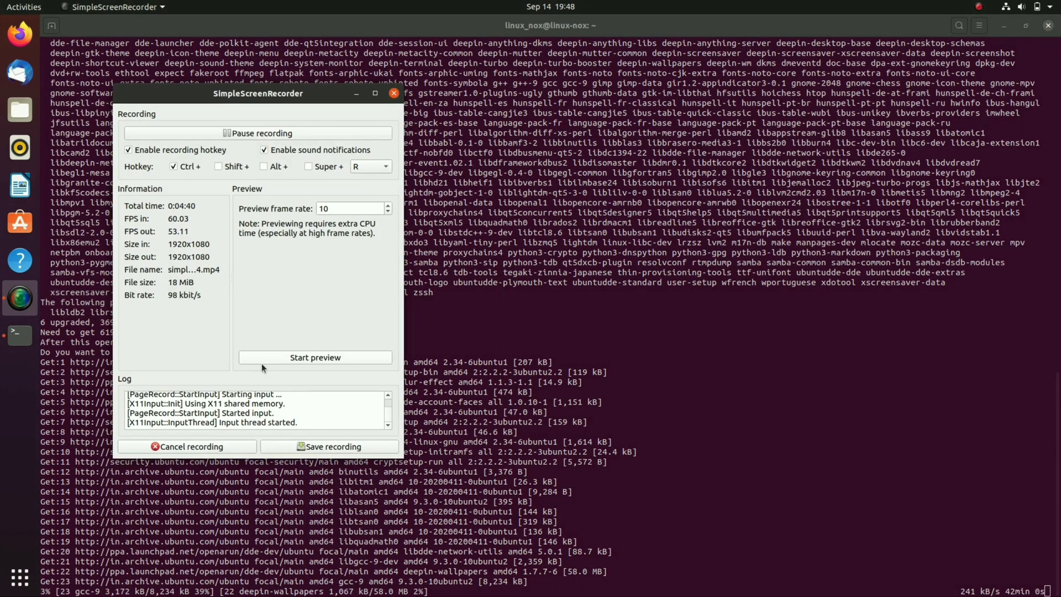
pyautogui.hotkey('ctrl', 'r')
pyautogui.click(357, 95)
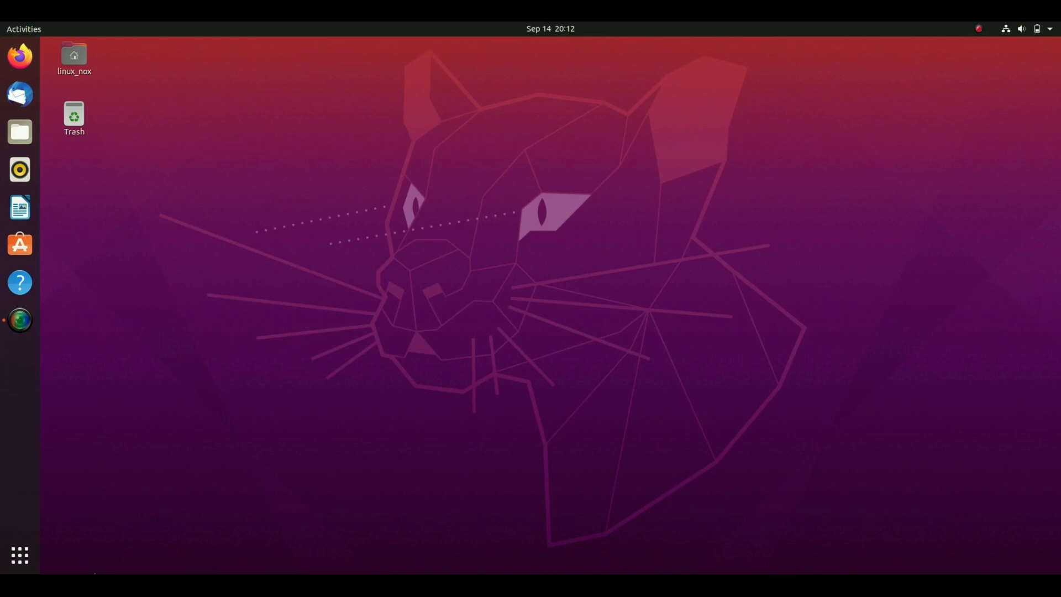
# Expand Power Off / Log Out in the top-right system menu
pyautogui.click(1035, 29)
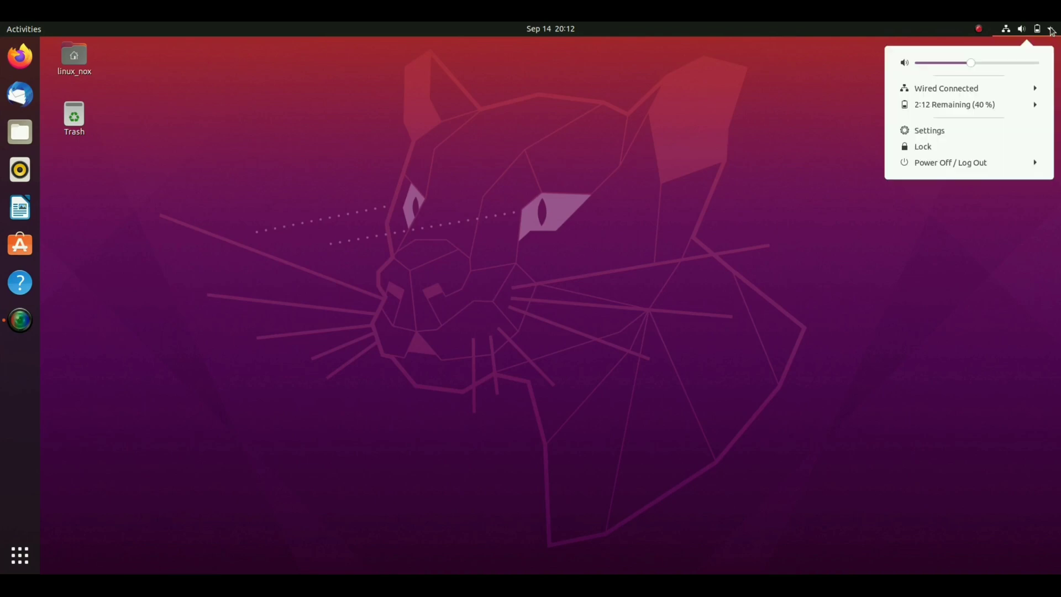
pyautogui.click(989, 164)
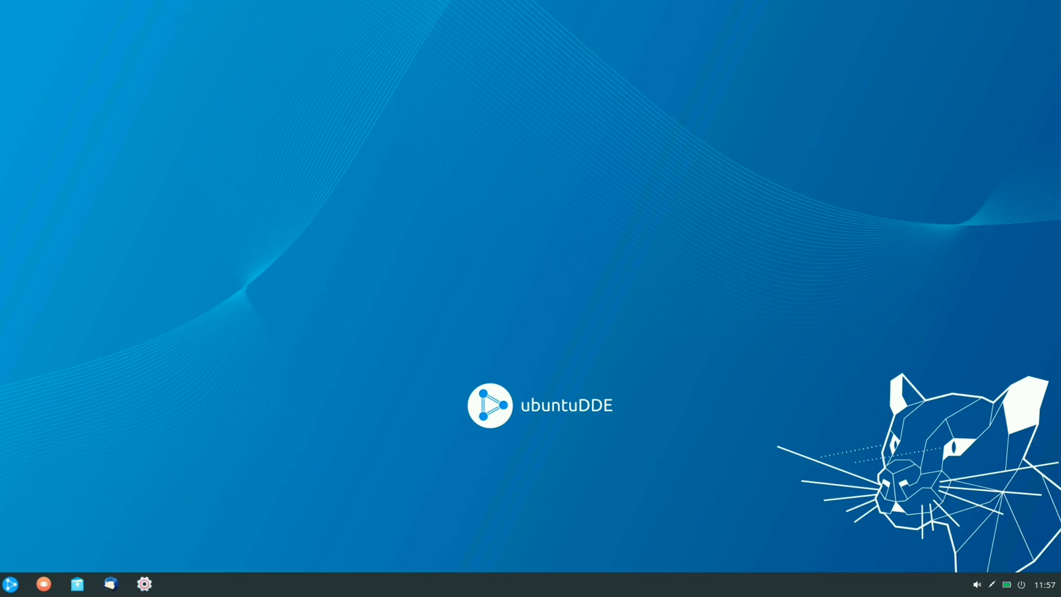
# Open the DDE Launcher with Super and move through its app list with arrow keys
pyautogui.press('super')
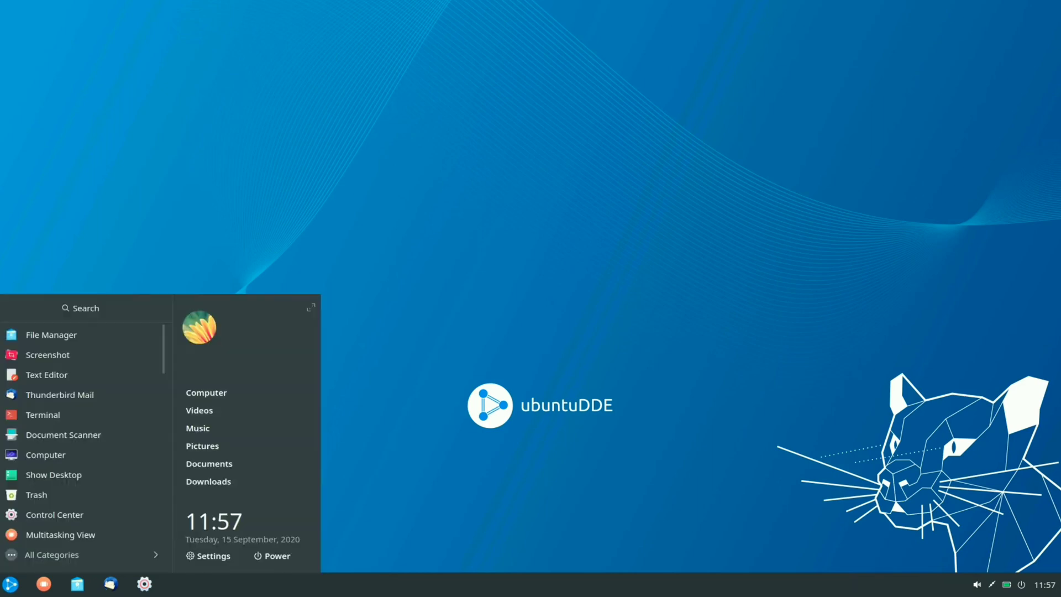
pyautogui.press('Down')
pyautogui.press('Down')
pyautogui.press('Down')
pyautogui.press('Down')
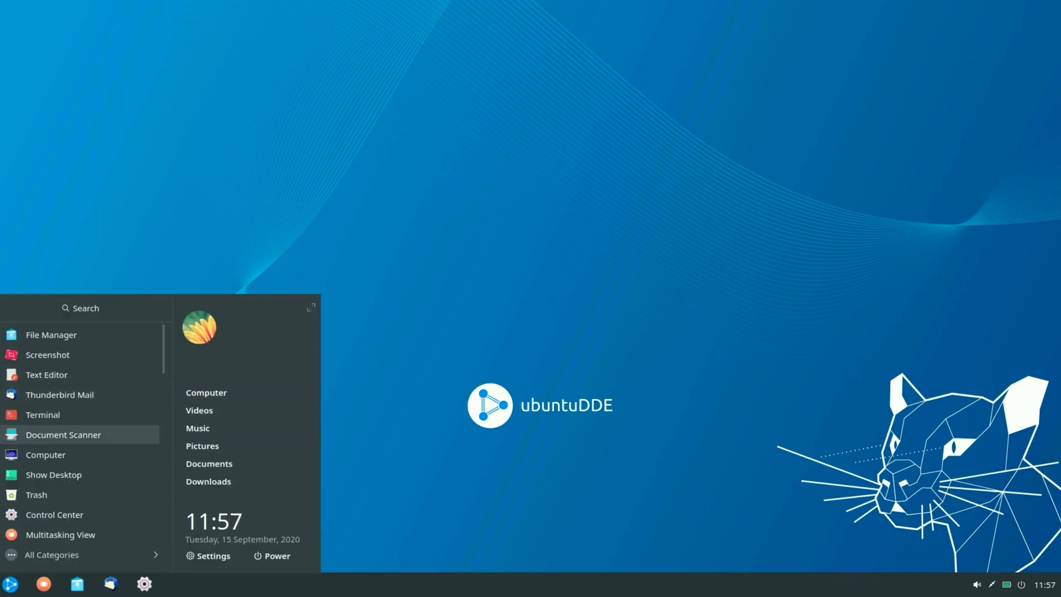
pyautogui.press('Down')
pyautogui.press('Down')
pyautogui.press('Up')
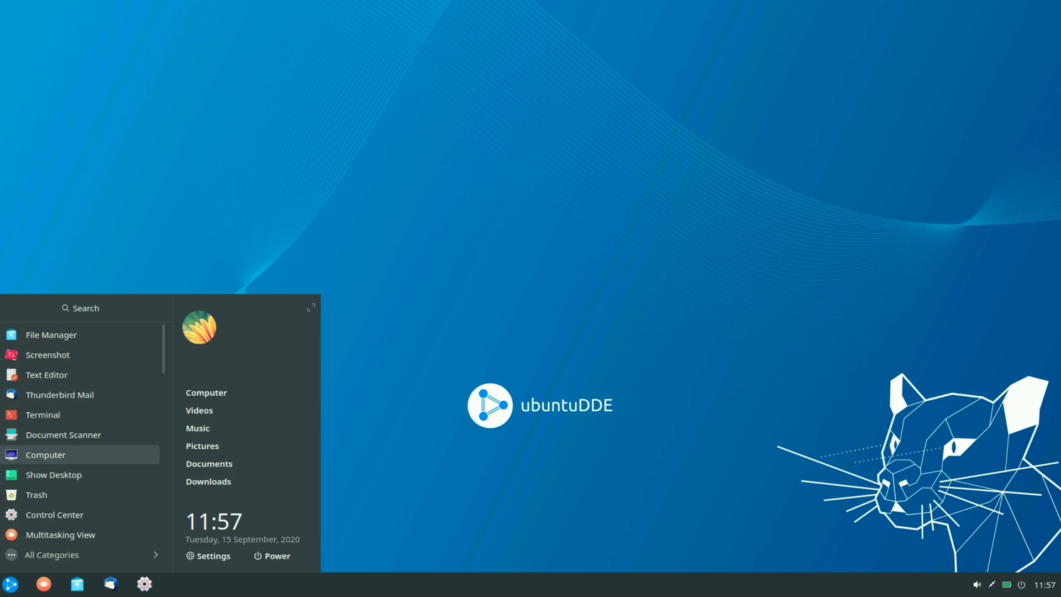
pyautogui.press('Down')
pyautogui.press('Down')
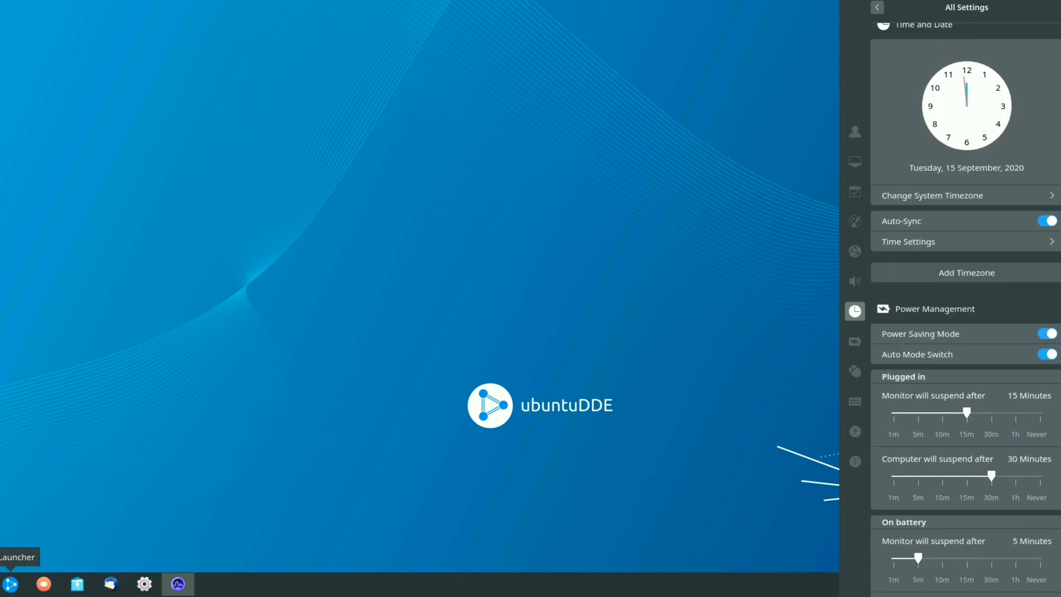
# View Mouse, Keyboard and System Information pages, then open the shutdown screen with Ctrl+Alt+Delete
pyautogui.click(854, 370)
pyautogui.click(855, 401)
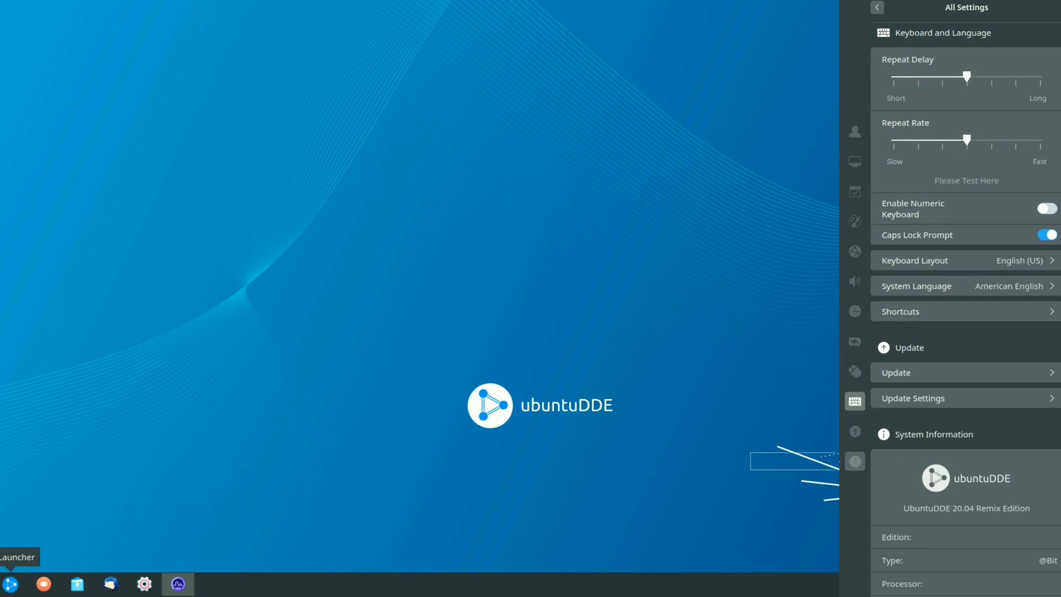
pyautogui.click(854, 460)
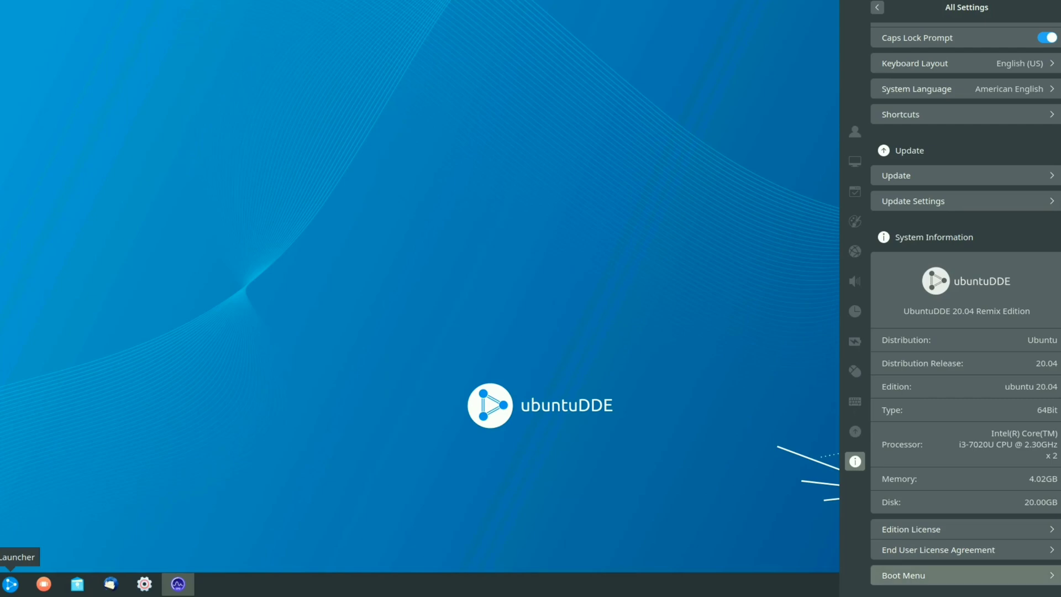
pyautogui.hotkey('ctrl', 'alt', 'Delete')
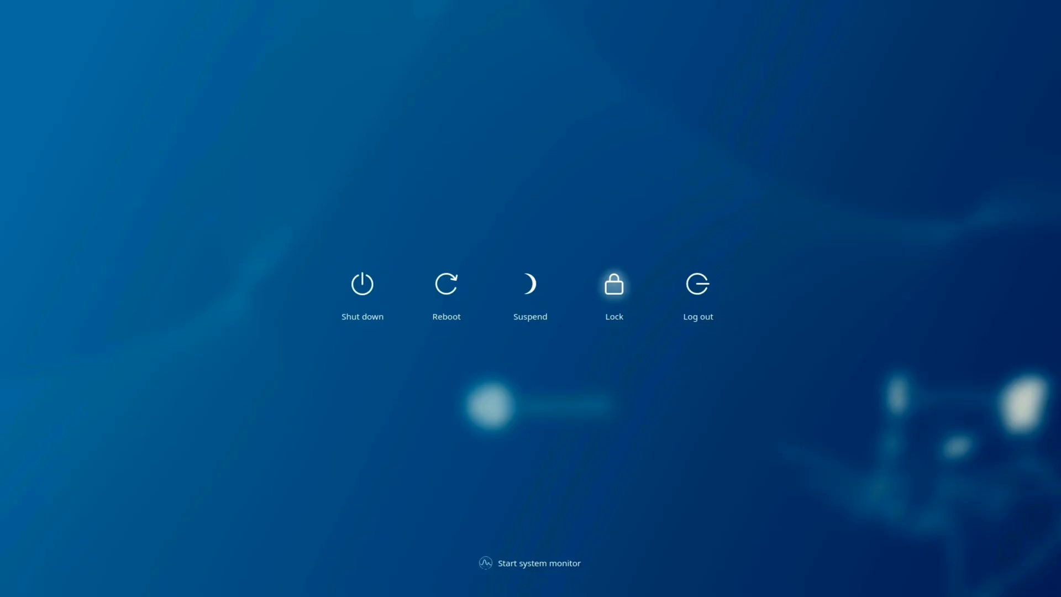